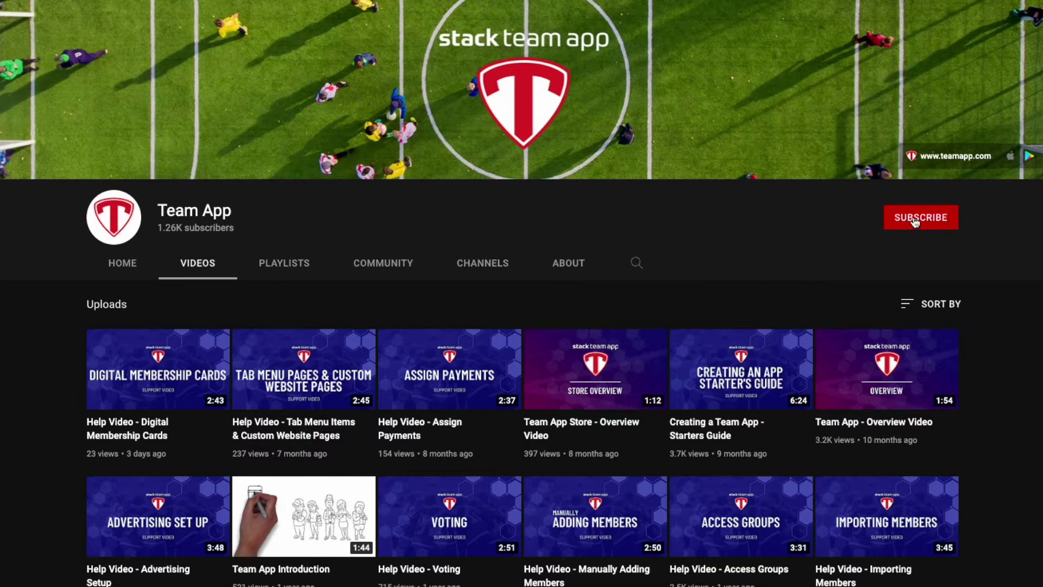
Step: Subscribe to the Team App YouTube channel with notifications set to All
{"action": "left_click", "coordinate": [915, 223]}
{"action": "left_click", "coordinate": [947, 218]}
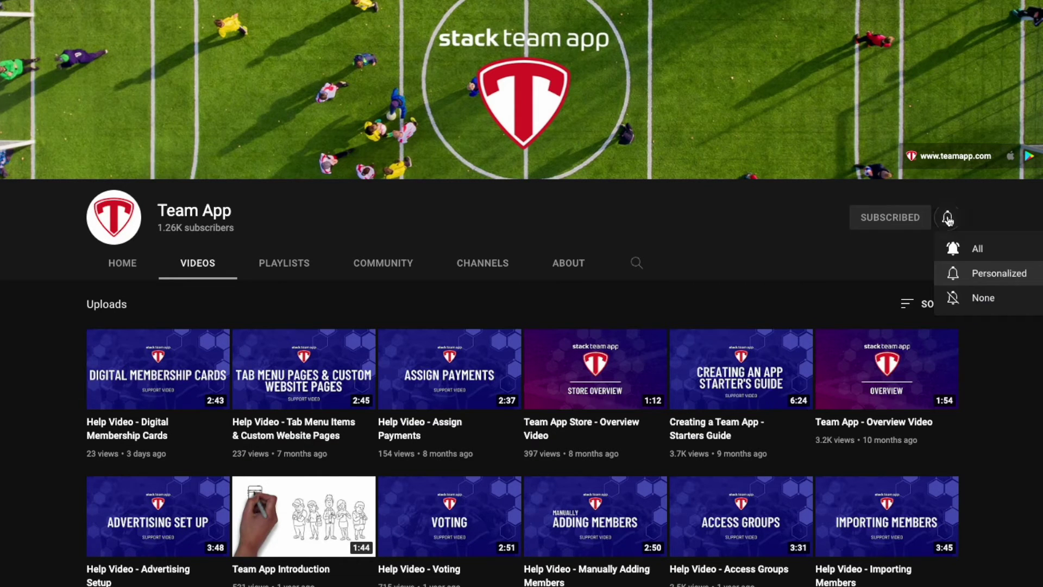
{"action": "left_click", "coordinate": [954, 250]}
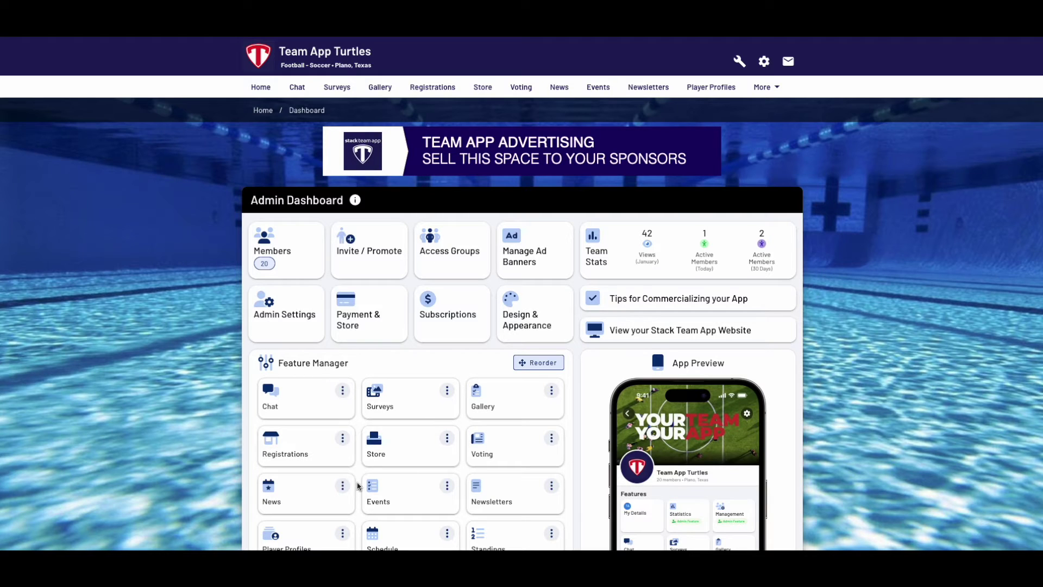
Step: Open the Surveys card in Feature Manager and create a new survey for Team App Turtles
{"action": "scroll", "coordinate": [358, 397], "scroll_direction": "down", "scroll_amount": 2}
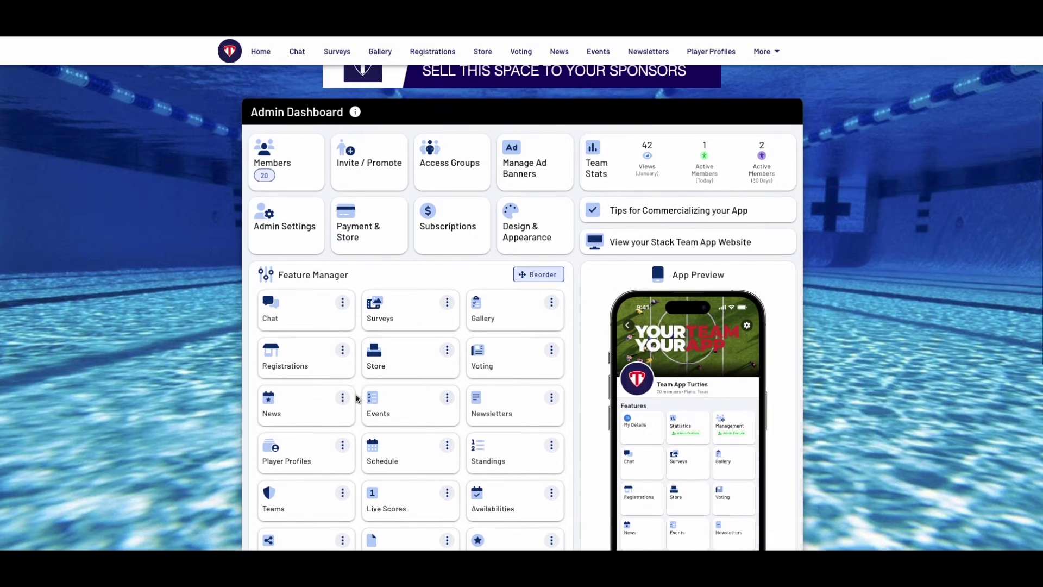
{"action": "left_click", "coordinate": [397, 324]}
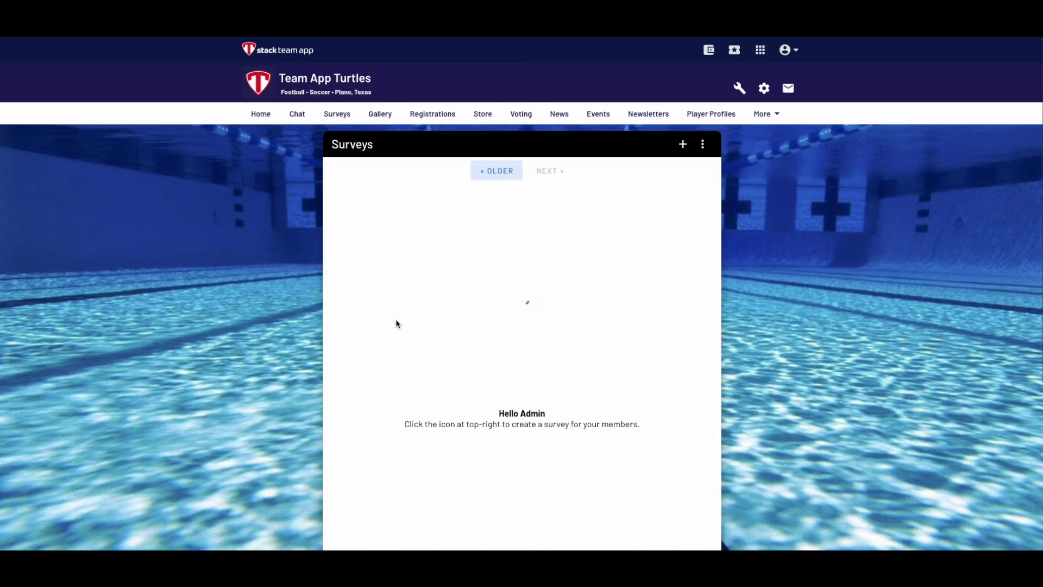
{"action": "left_click", "coordinate": [683, 144]}
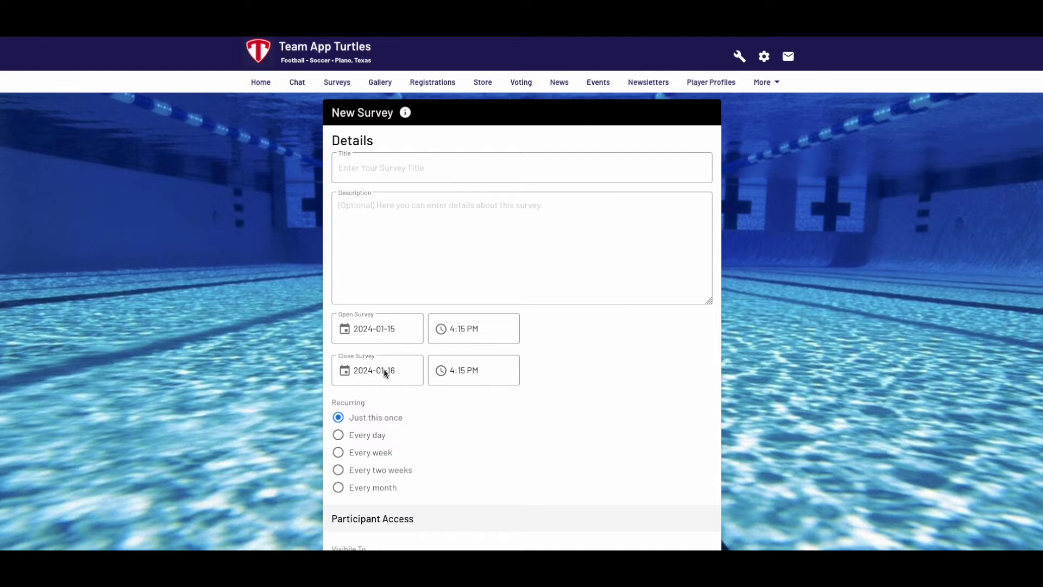
Step: Switch the survey's Visible To setting from Approved Members to Access Groups
{"action": "scroll", "coordinate": [285, 397], "scroll_direction": "down", "scroll_amount": 3}
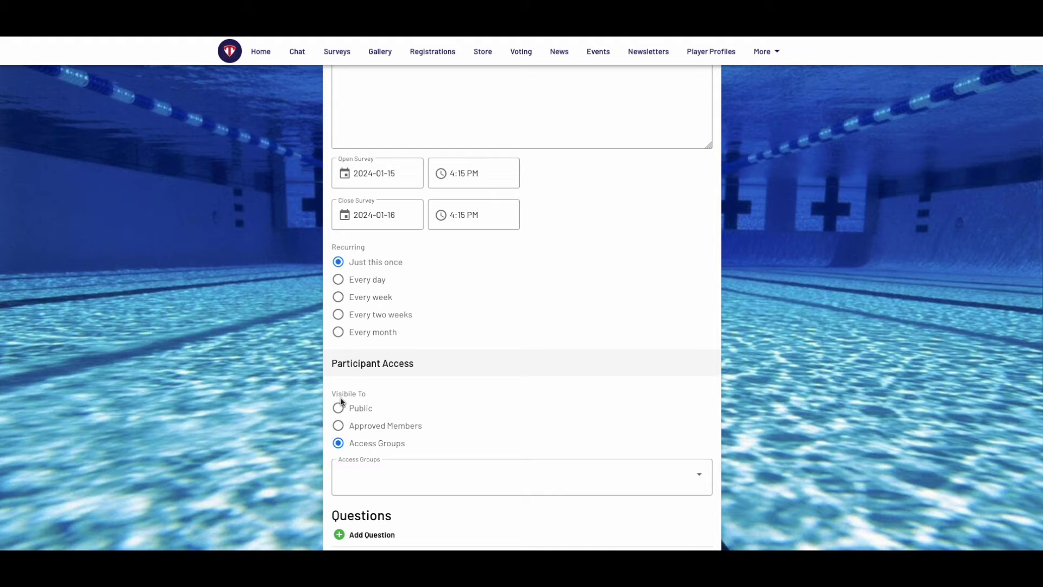
{"action": "left_click", "coordinate": [338, 428]}
{"action": "left_click", "coordinate": [337, 442]}
Step: Add a blank first question under Questions
{"action": "scroll", "coordinate": [338, 443], "scroll_direction": "down", "scroll_amount": 3}
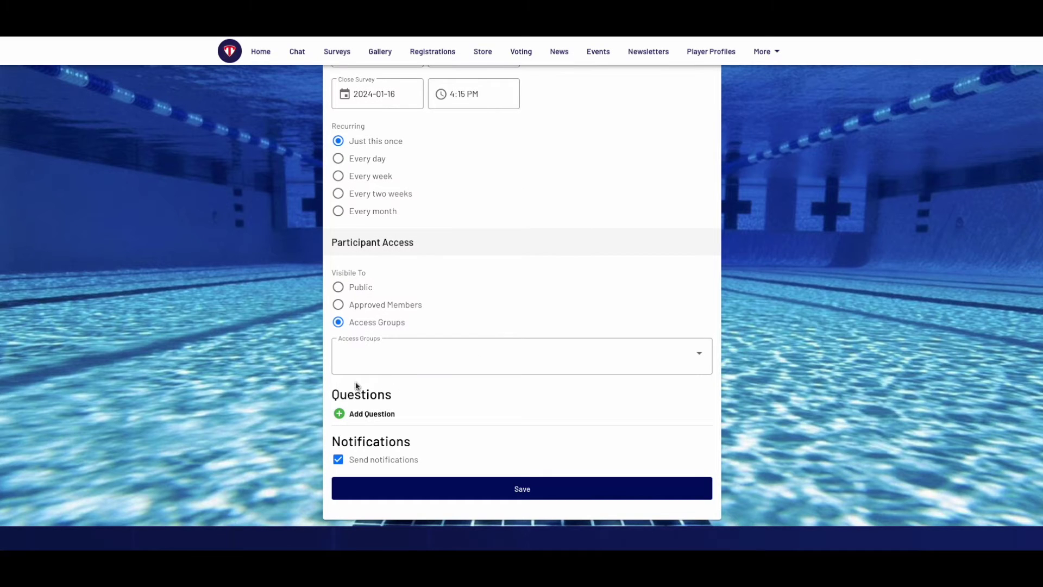
{"action": "left_click", "coordinate": [368, 415]}
{"action": "scroll", "coordinate": [366, 417], "scroll_direction": "down", "scroll_amount": 2}
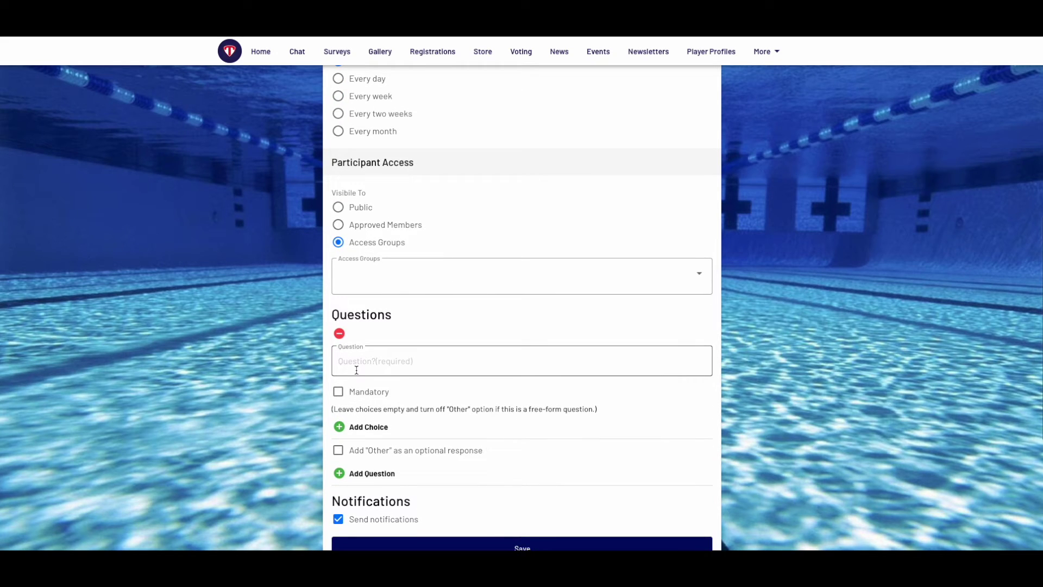
Step: Make the question mandatory, add two answer choices, allow Other, and turn off notifications
{"action": "left_click", "coordinate": [339, 392]}
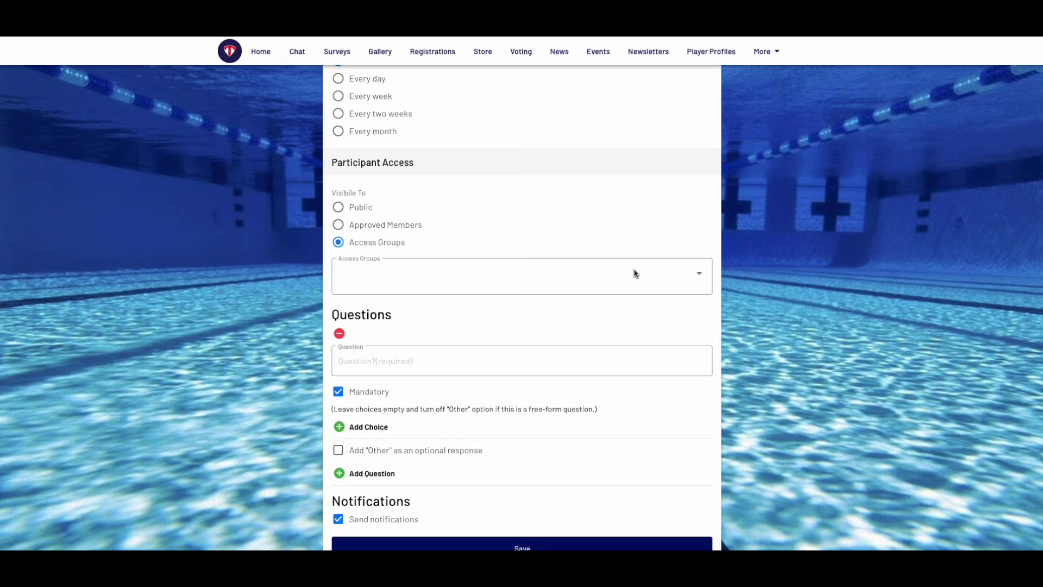
{"action": "left_click", "coordinate": [361, 427]}
{"action": "left_click", "coordinate": [358, 446]}
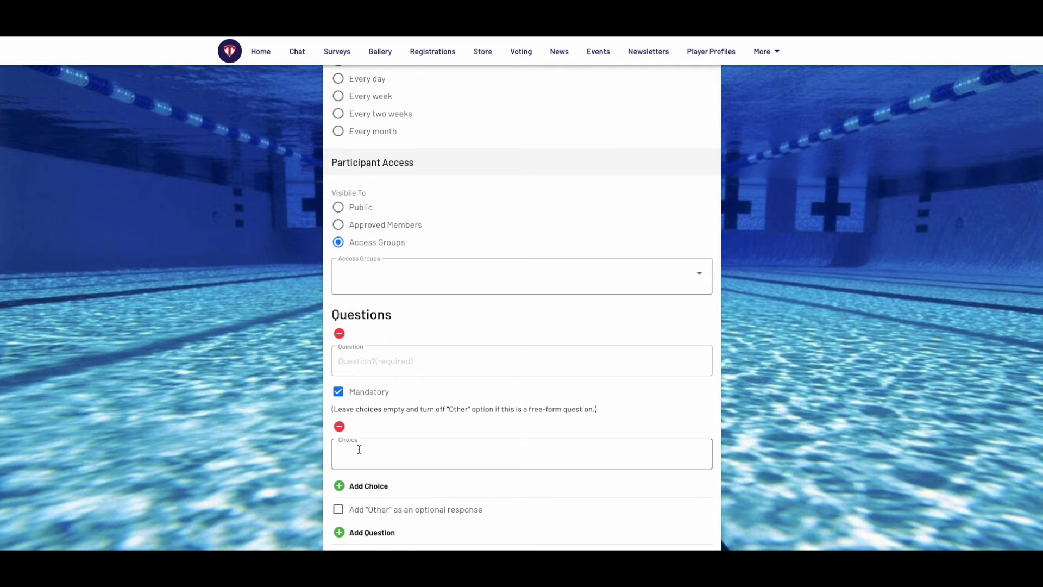
{"action": "scroll", "coordinate": [360, 451], "scroll_direction": "down", "scroll_amount": 1}
{"action": "left_click", "coordinate": [364, 416]}
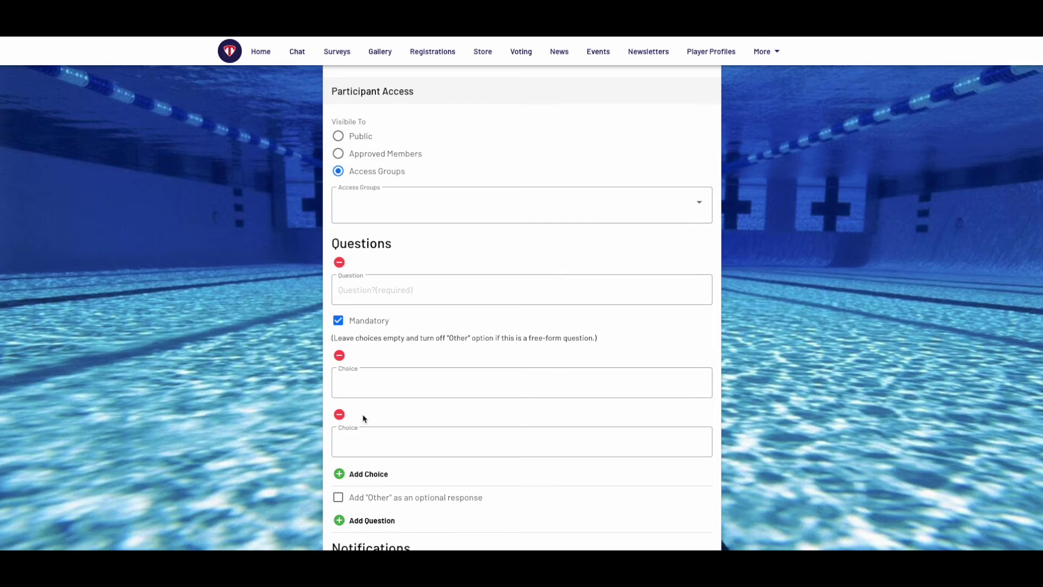
{"action": "scroll", "coordinate": [363, 418], "scroll_direction": "down", "scroll_amount": 2}
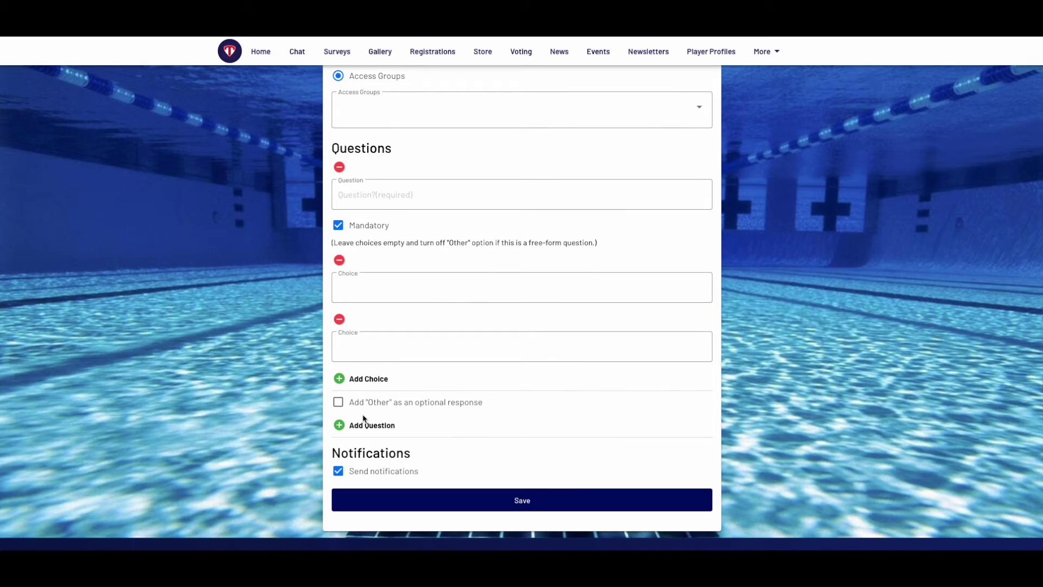
{"action": "left_click", "coordinate": [338, 402]}
{"action": "left_click", "coordinate": [341, 474]}
Step: Re-enable notifications, save the Pre Season Survey, and export its CSV report
{"action": "left_click", "coordinate": [341, 473]}
{"action": "left_click", "coordinate": [454, 499]}
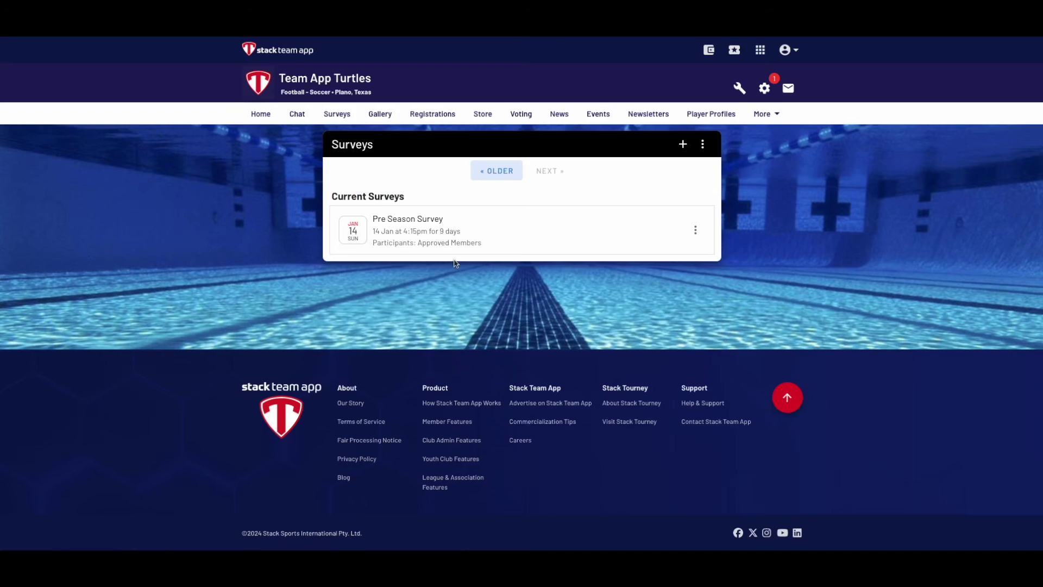
{"action": "left_click", "coordinate": [434, 231]}
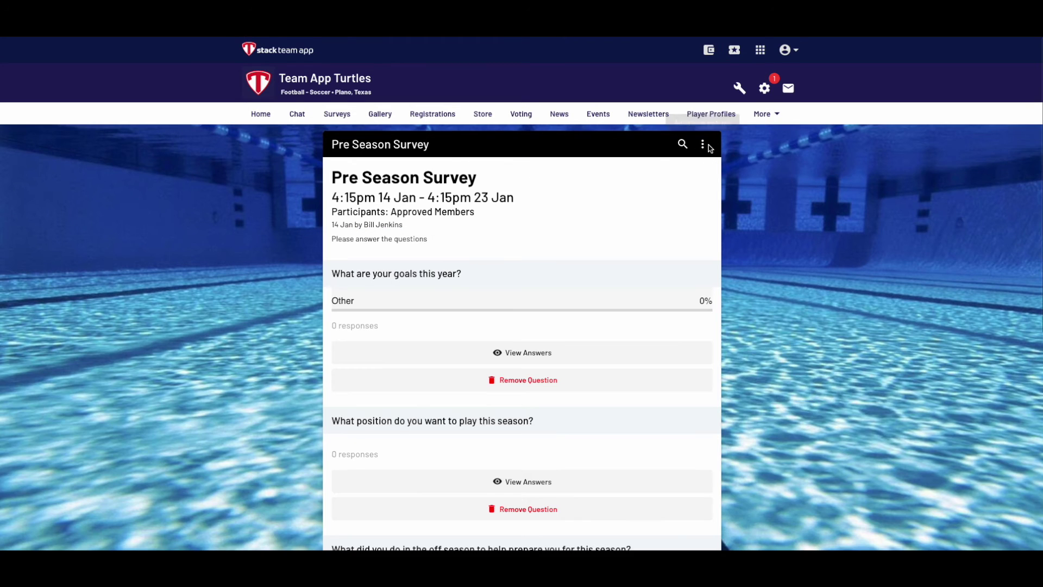
{"action": "left_click", "coordinate": [704, 145]}
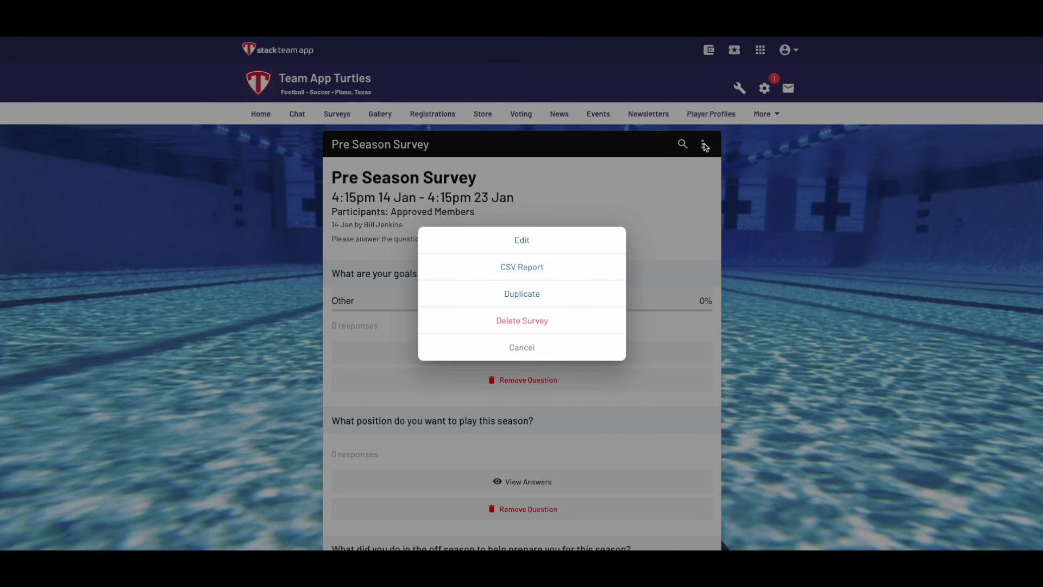
{"action": "left_click", "coordinate": [525, 267]}
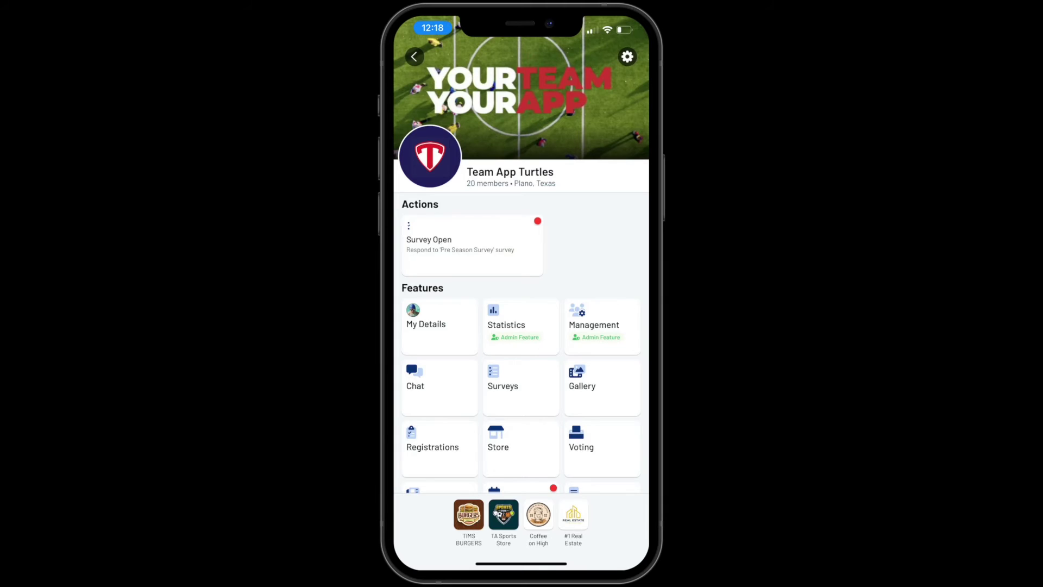
Step: In the mobile app, open Surveys and start a new blank survey
{"action": "left_click", "coordinate": [502, 386]}
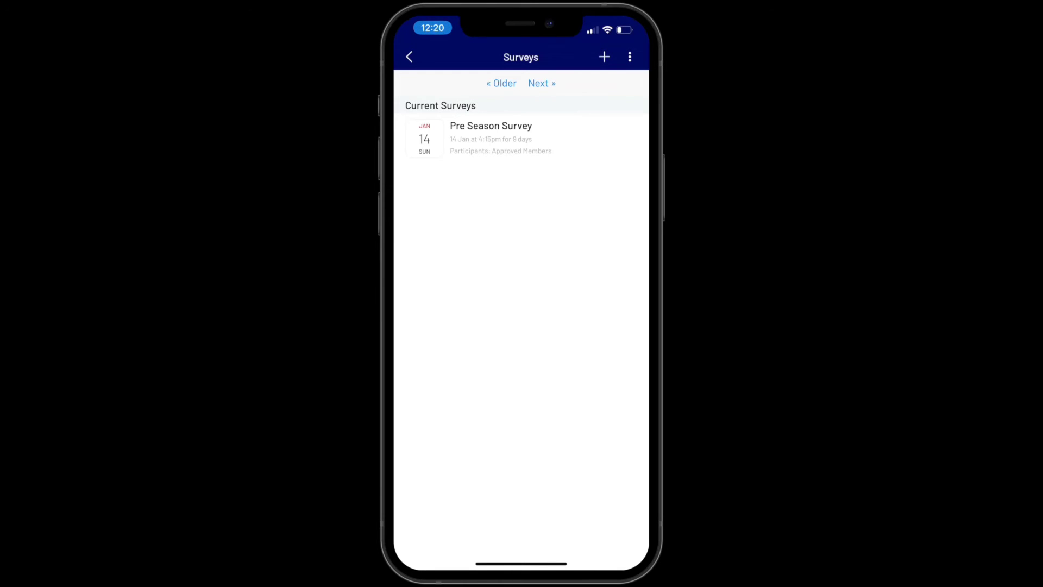
{"action": "left_click", "coordinate": [604, 56]}
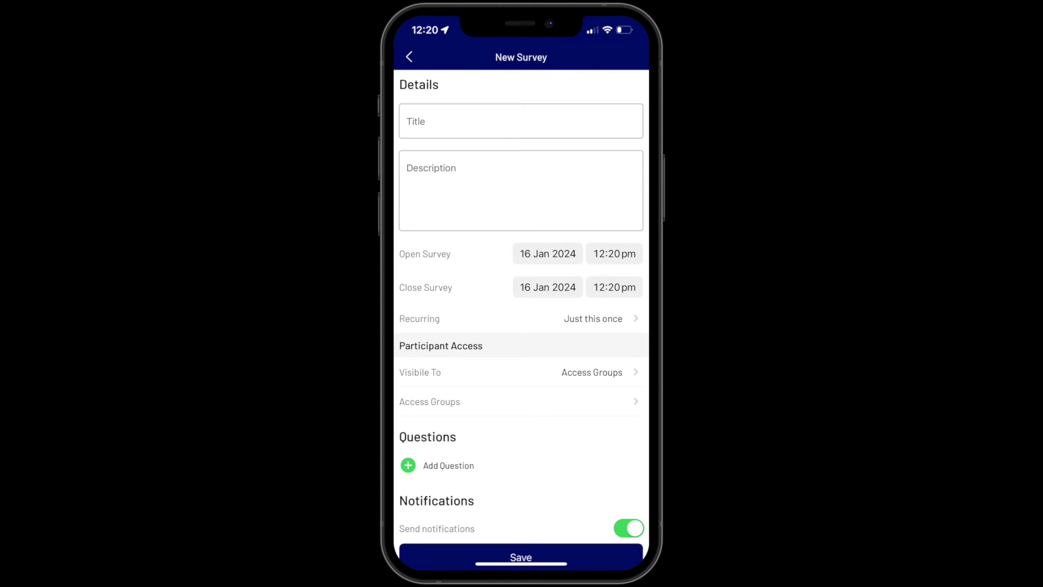
Step: Set the phone survey's visibility to Approved Members and add a blank question
{"action": "left_click", "coordinate": [522, 372]}
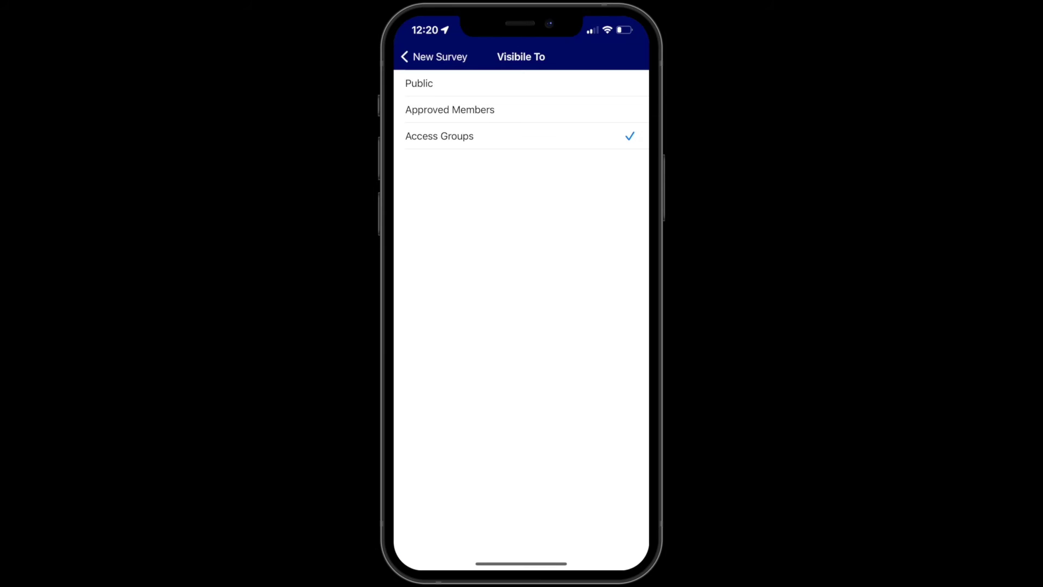
{"action": "left_click", "coordinate": [450, 110]}
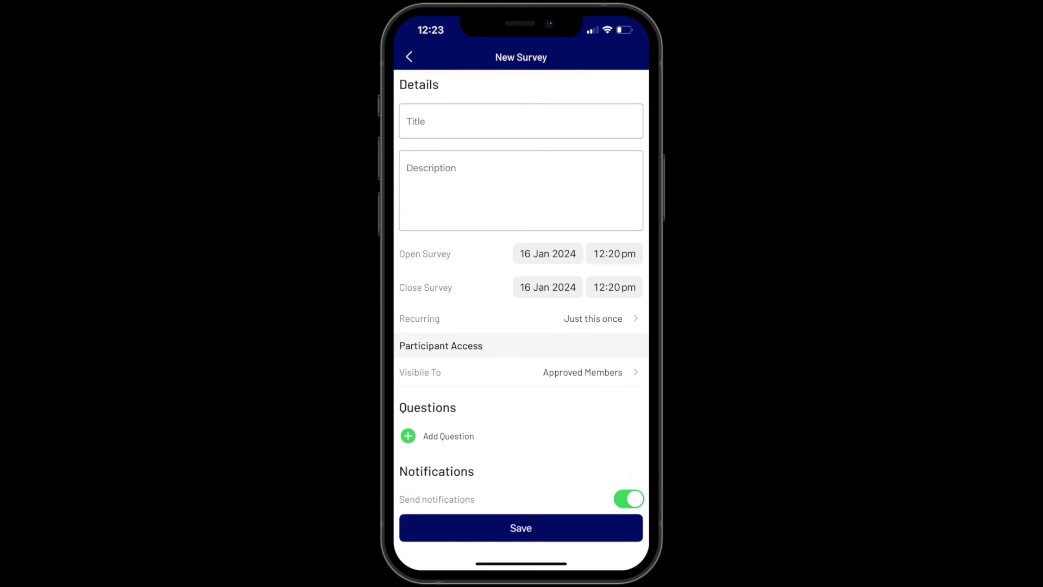
{"action": "left_click", "coordinate": [408, 435]}
Step: Make the phone question mandatory with two choices, allow Other, and switch off notifications
{"action": "scroll", "coordinate": [520, 318], "scroll_direction": "down", "scroll_amount": 2}
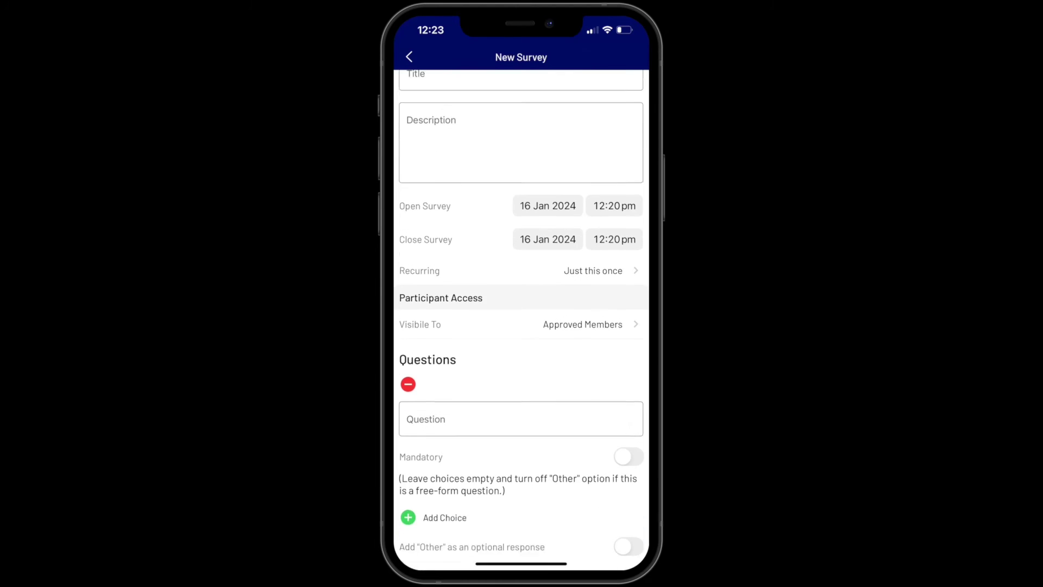
{"action": "left_click", "coordinate": [628, 397]}
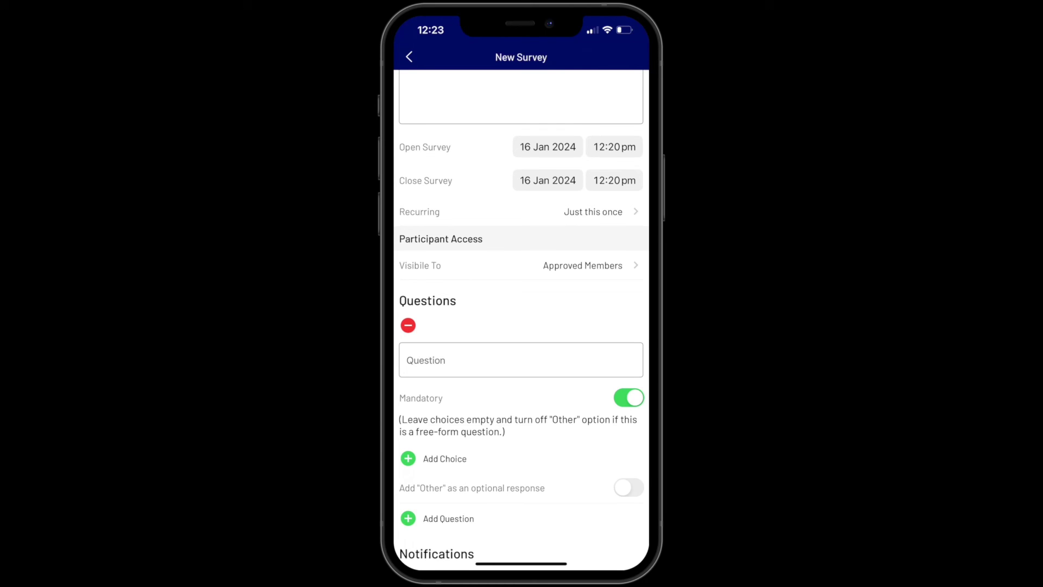
{"action": "left_click", "coordinate": [437, 459]}
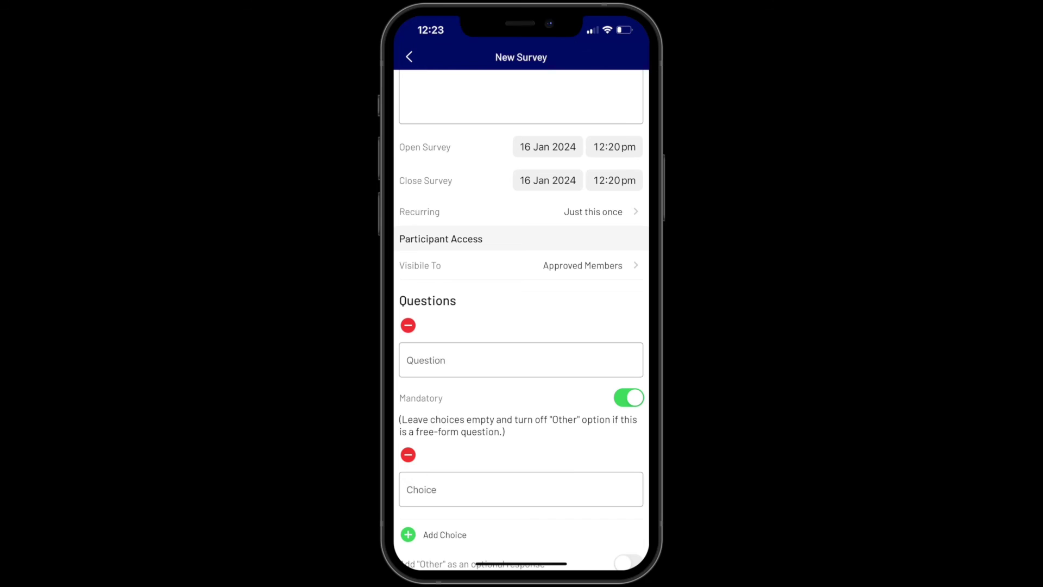
{"action": "scroll", "coordinate": [521, 326], "scroll_direction": "down", "scroll_amount": 3}
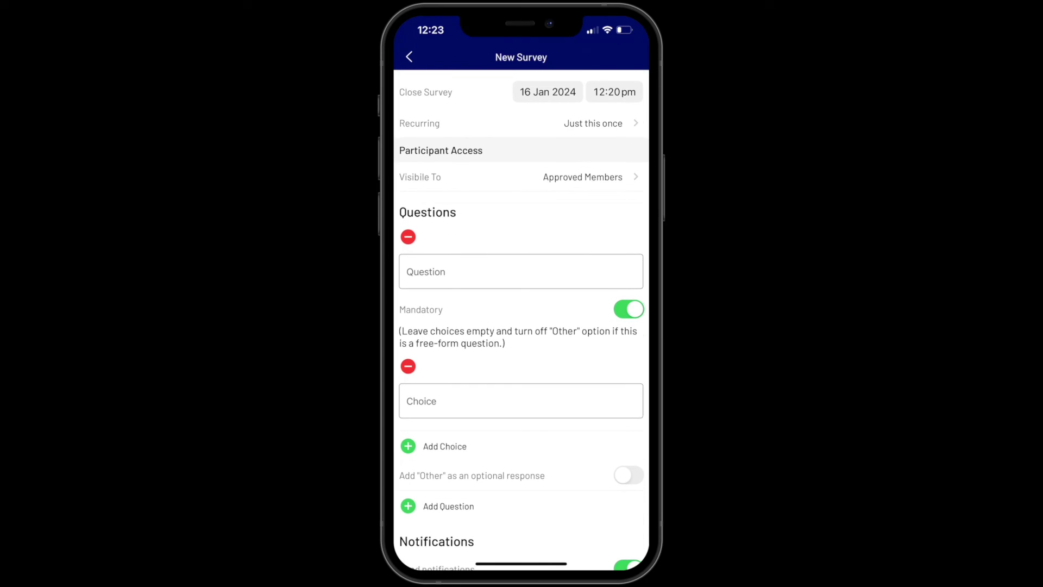
{"action": "left_click", "coordinate": [438, 446]}
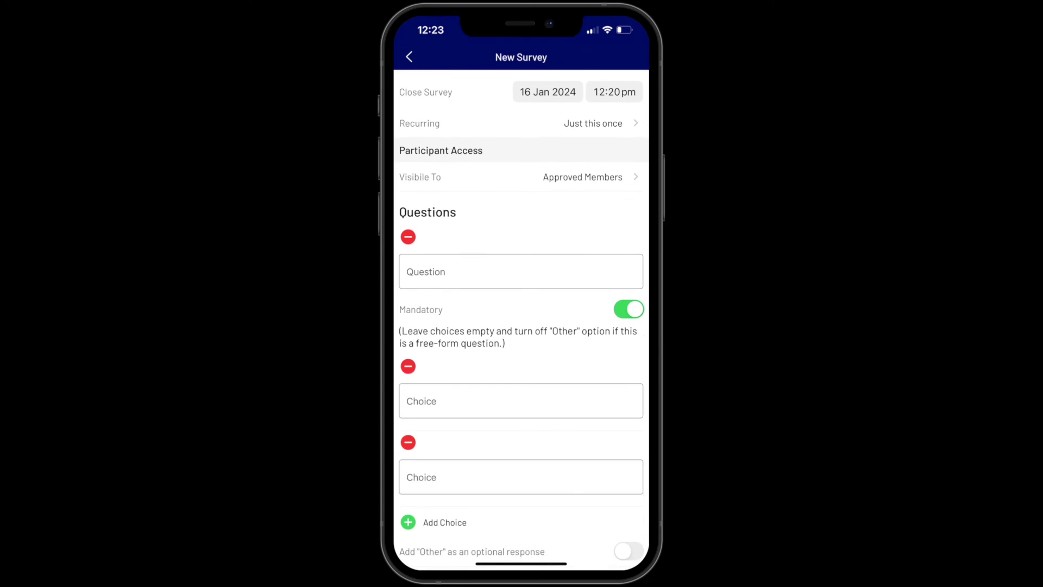
{"action": "scroll", "coordinate": [521, 326], "scroll_direction": "down", "scroll_amount": 4}
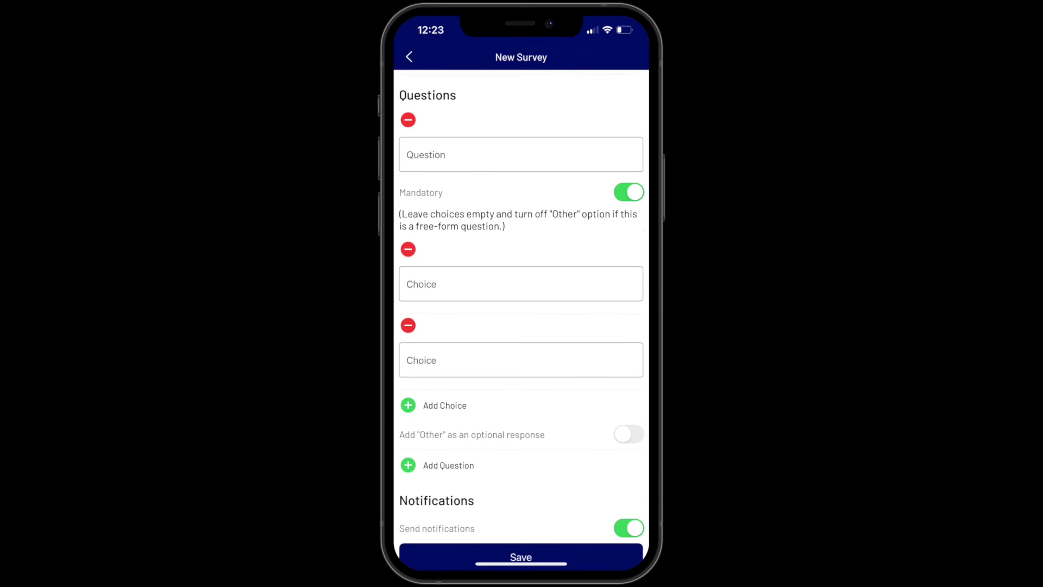
{"action": "left_click", "coordinate": [629, 434]}
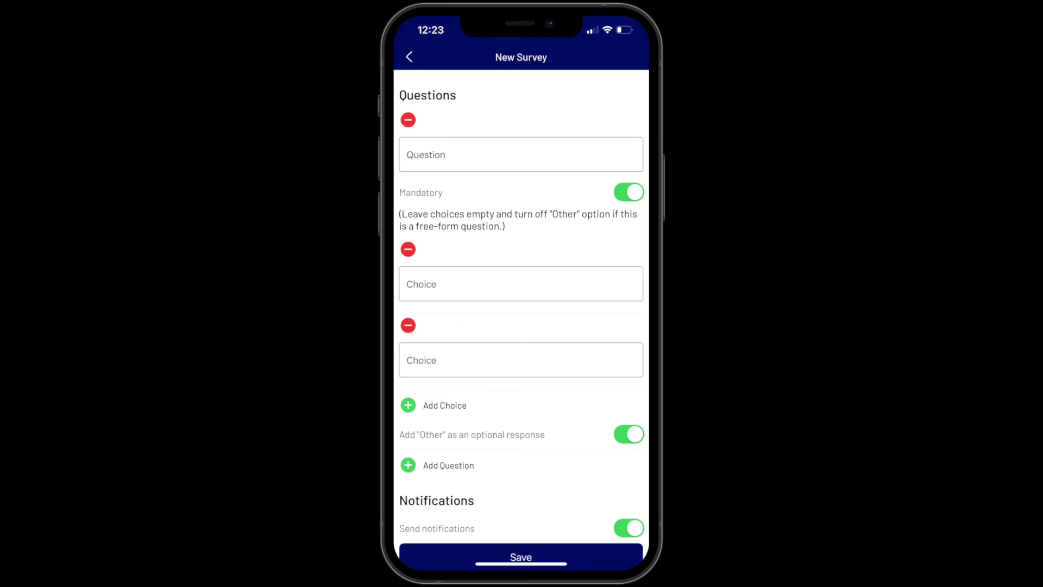
{"action": "scroll", "coordinate": [521, 326], "scroll_direction": "down", "scroll_amount": 1}
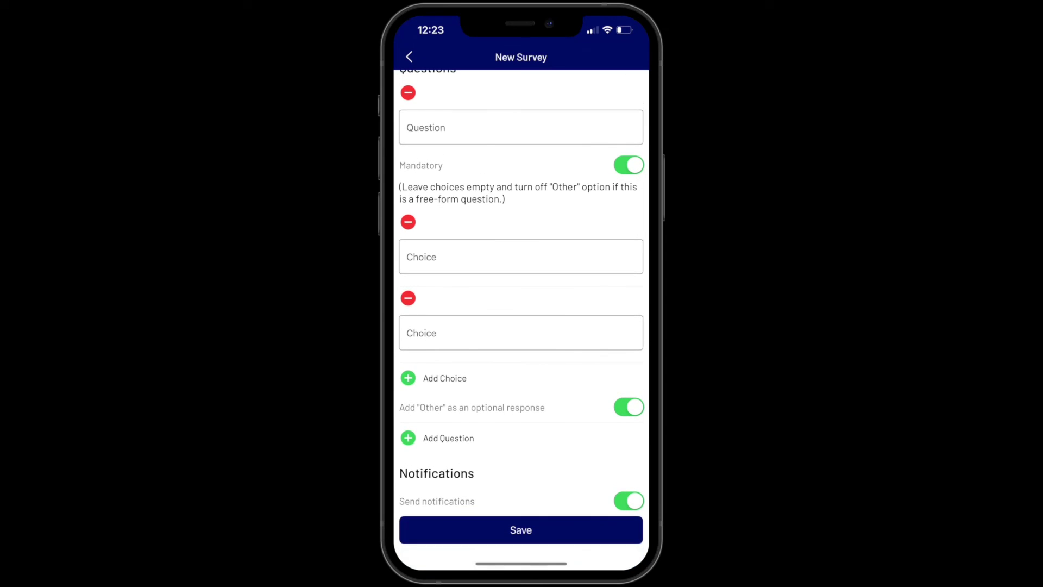
{"action": "left_click", "coordinate": [628, 500]}
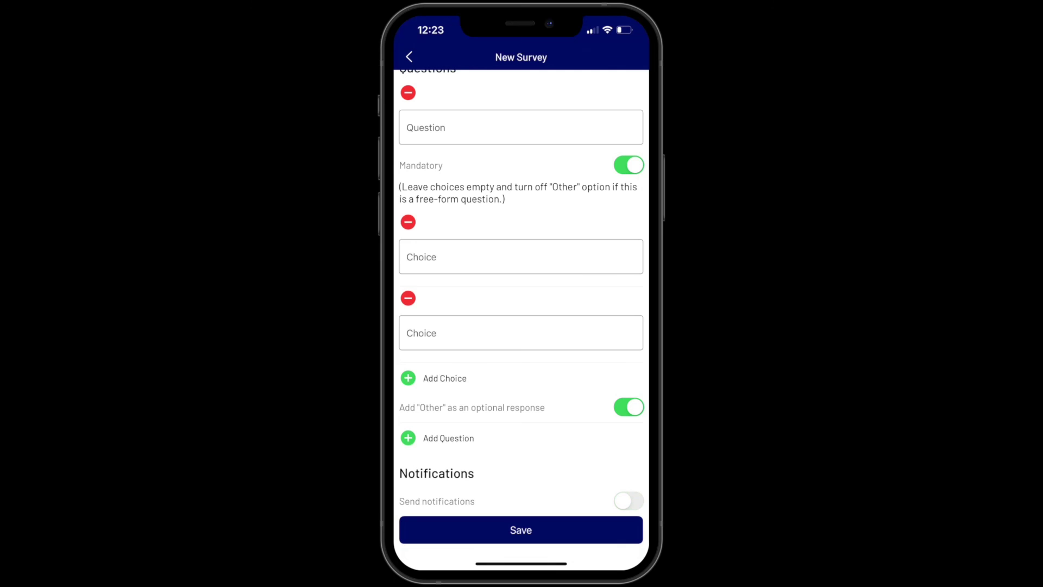